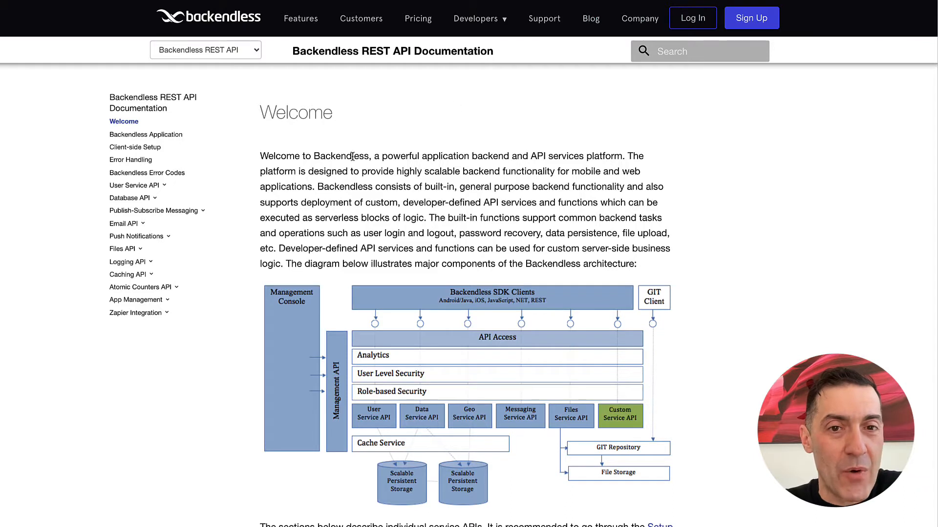
# Open and skim the "Search with the Where Clause" page under Database API, Advanced Object Retrieval in the REST API documentation
pyautogui.click(156, 200)
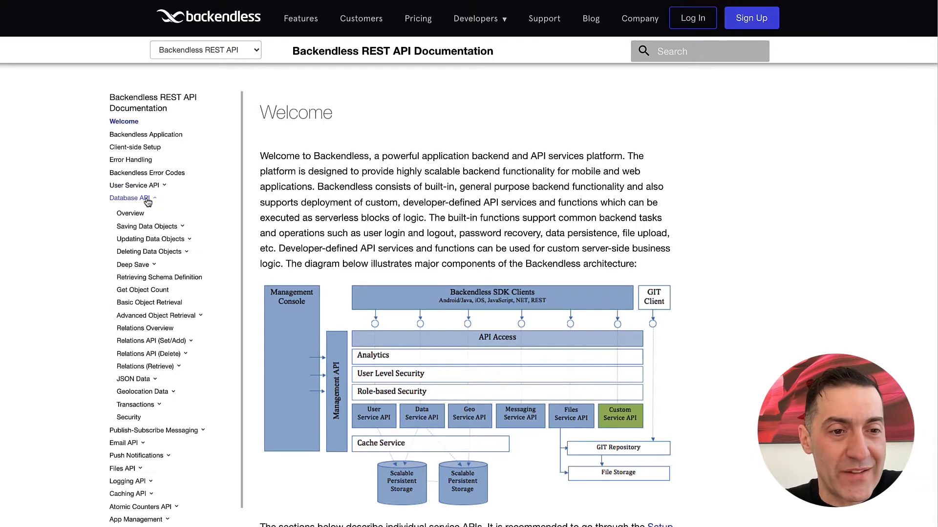
pyautogui.click(196, 315)
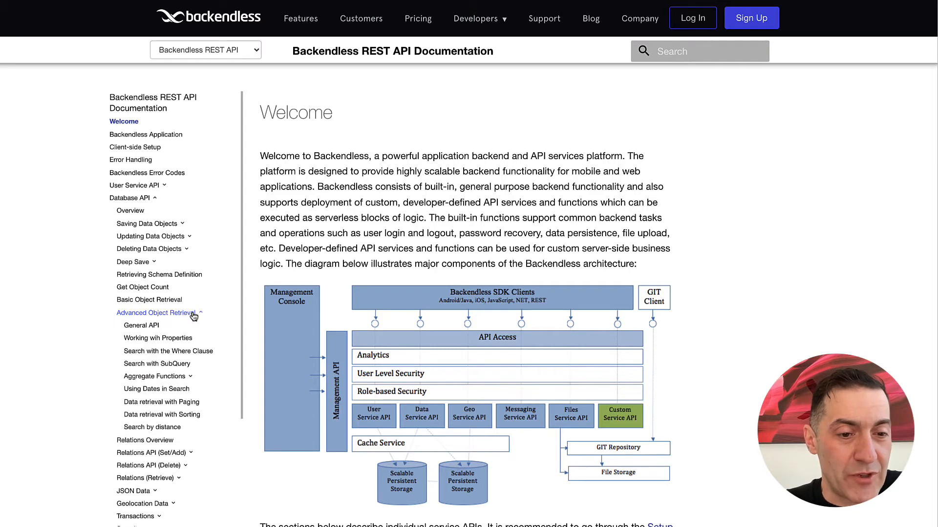
pyautogui.click(135, 352)
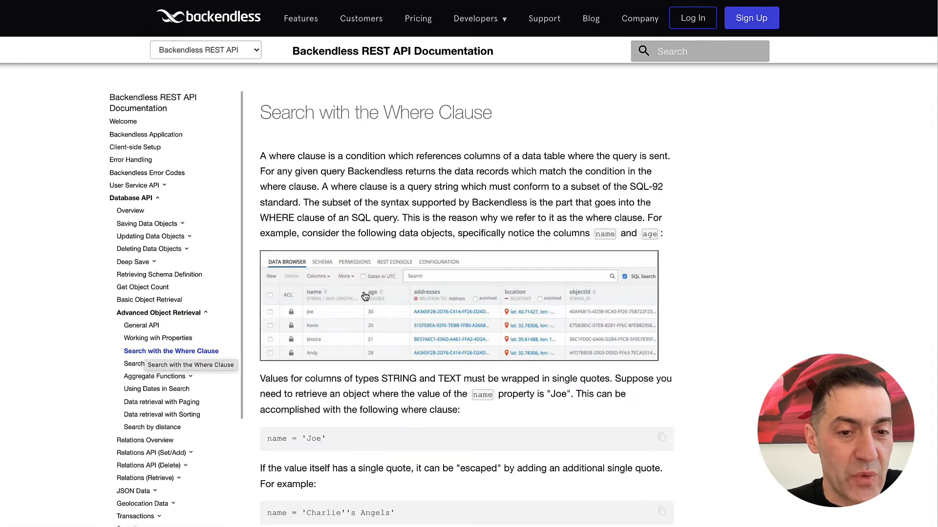
pyautogui.scroll(-6, 371, 290)
pyautogui.scroll(-15, 368, 293)
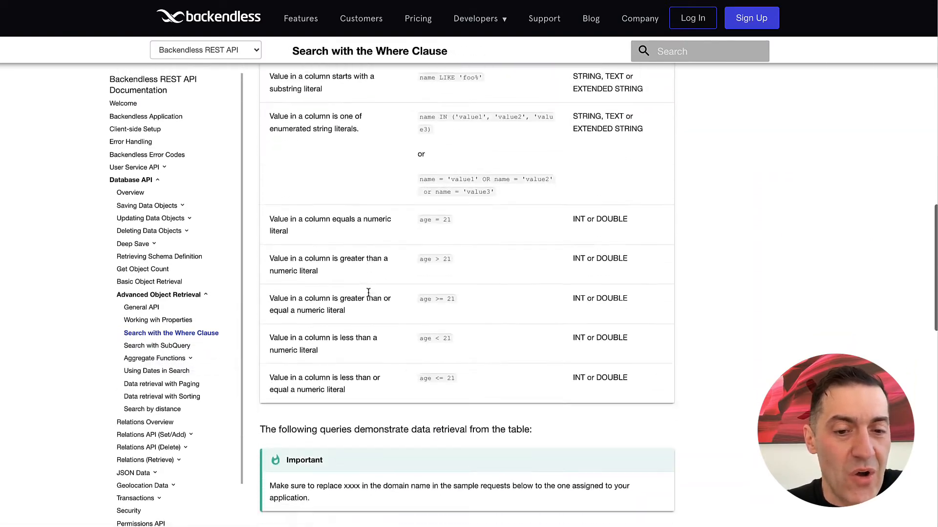
pyautogui.scroll(13, 368, 293)
pyautogui.scroll(9, 368, 291)
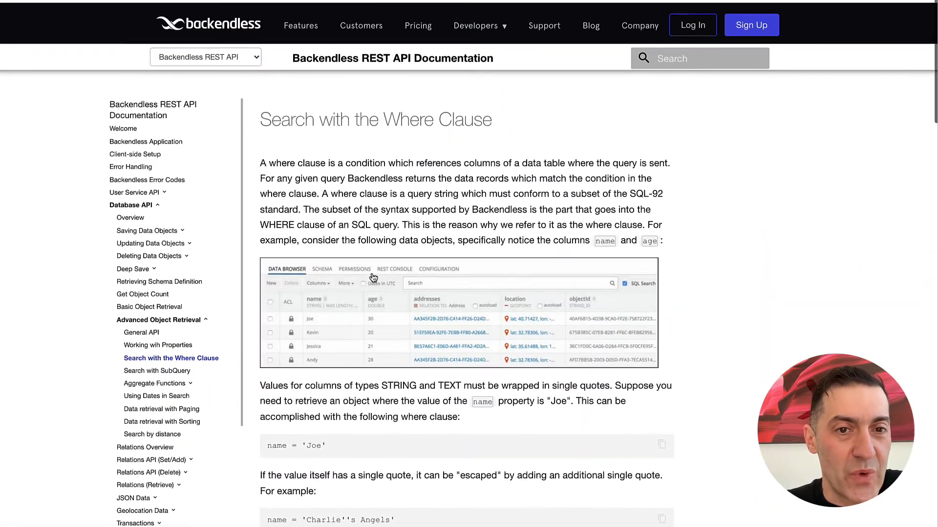
pyautogui.hotkey('ctrl', 'Tab')
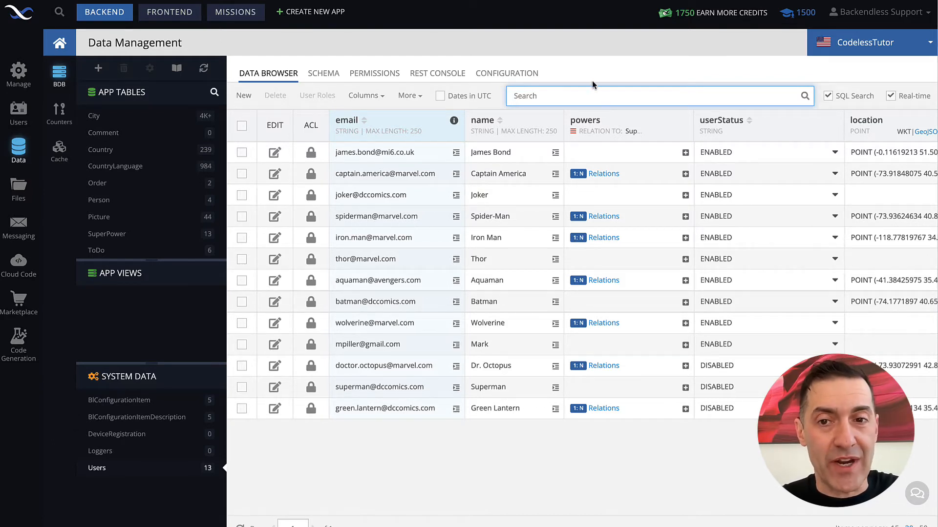
pyautogui.write('email')
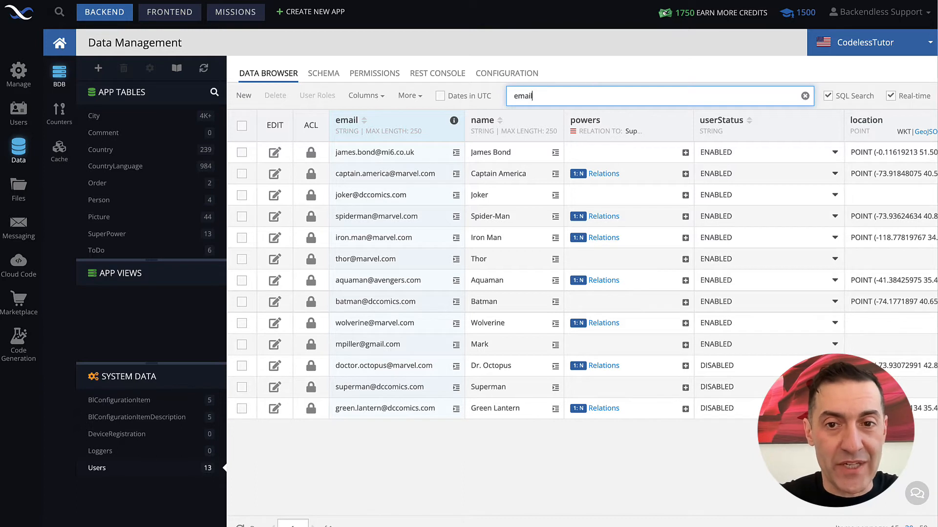
pyautogui.write(" LIKE '")
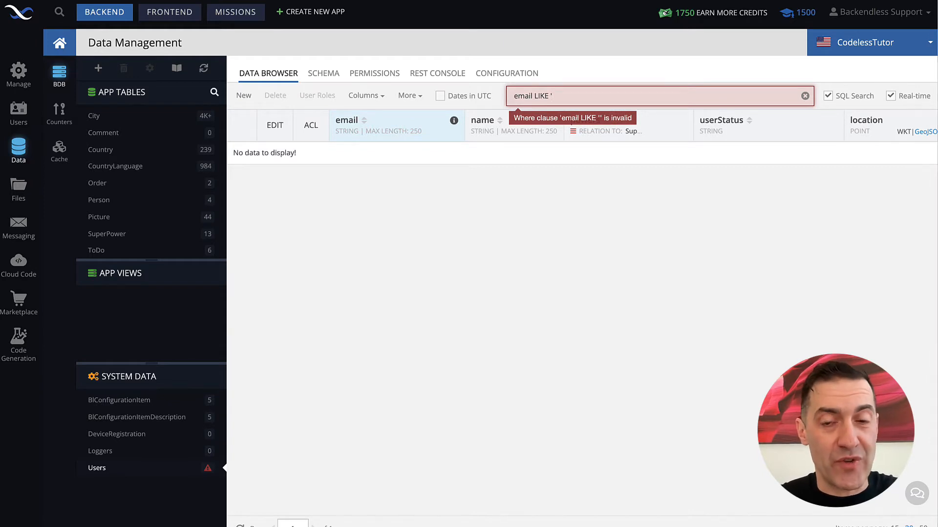
pyautogui.write('%')
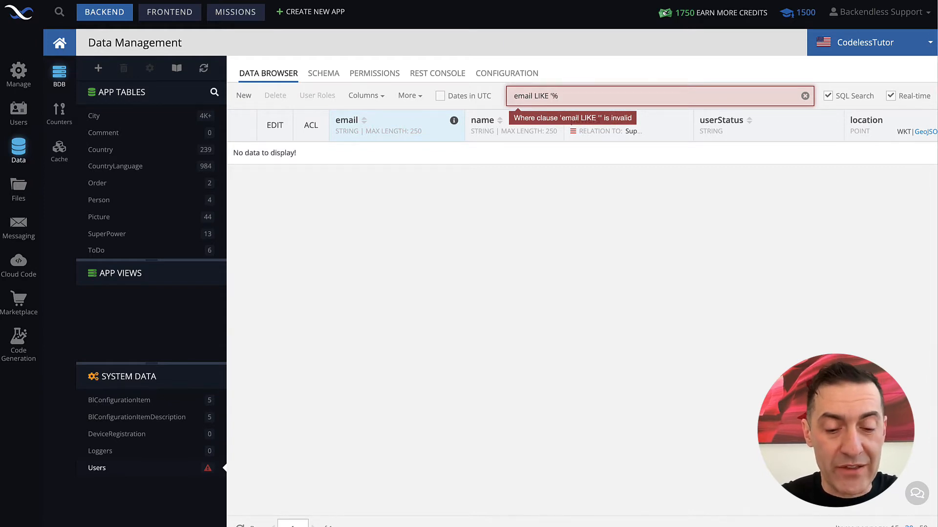
pyautogui.write('@mar')
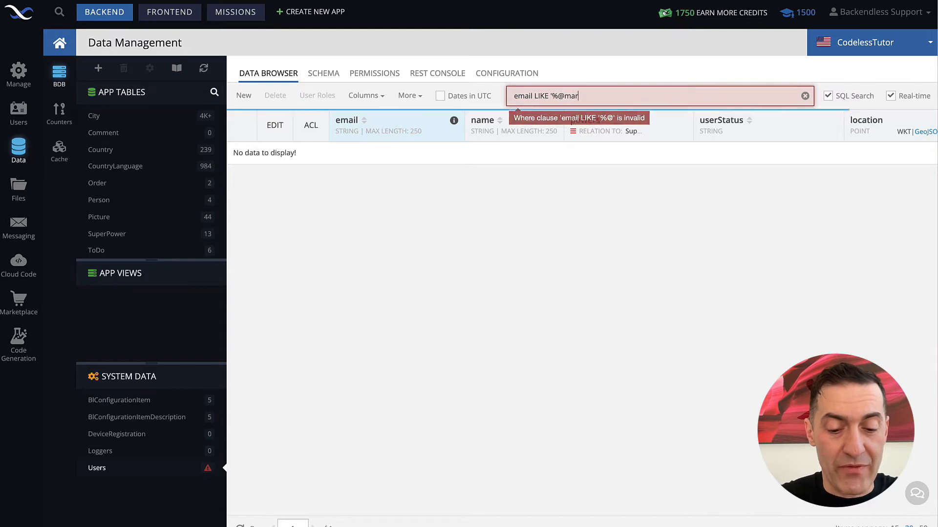
pyautogui.write('vel.com')
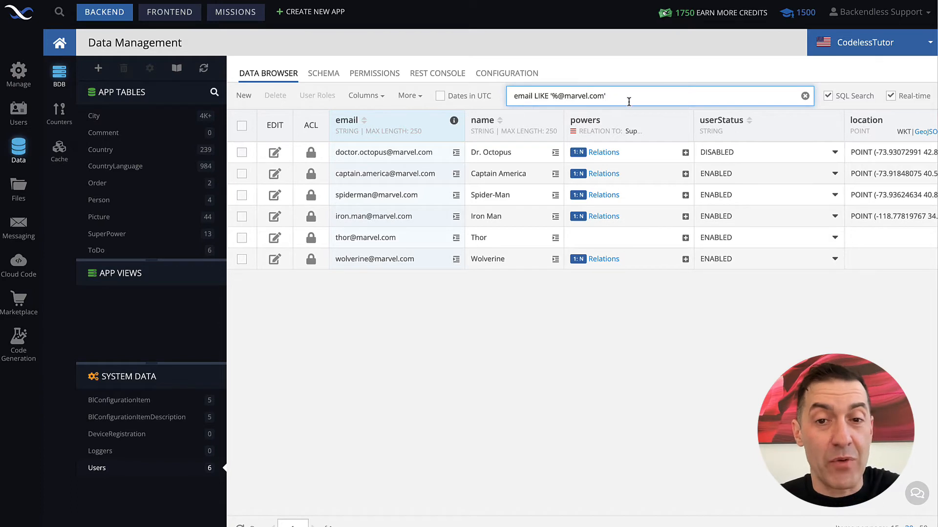
pyautogui.moveTo(605, 96); pyautogui.dragTo(564, 97)
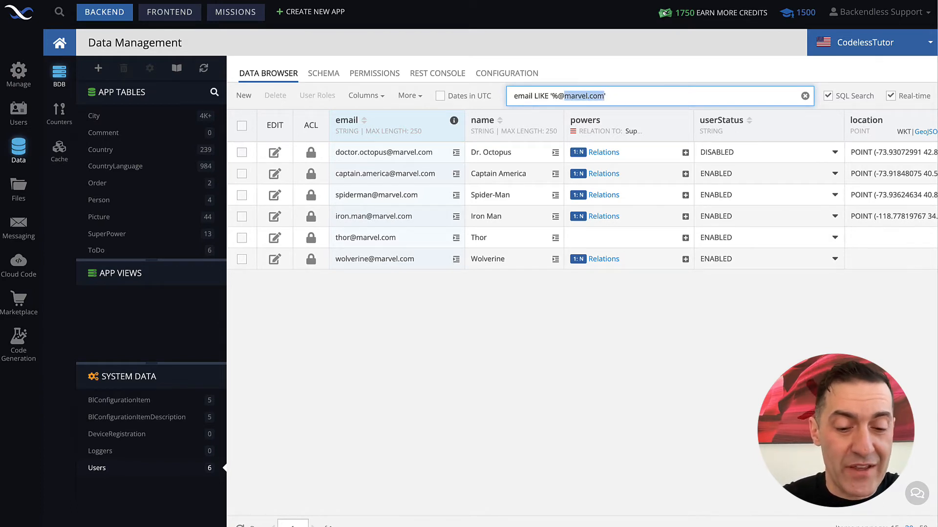
pyautogui.write('%')
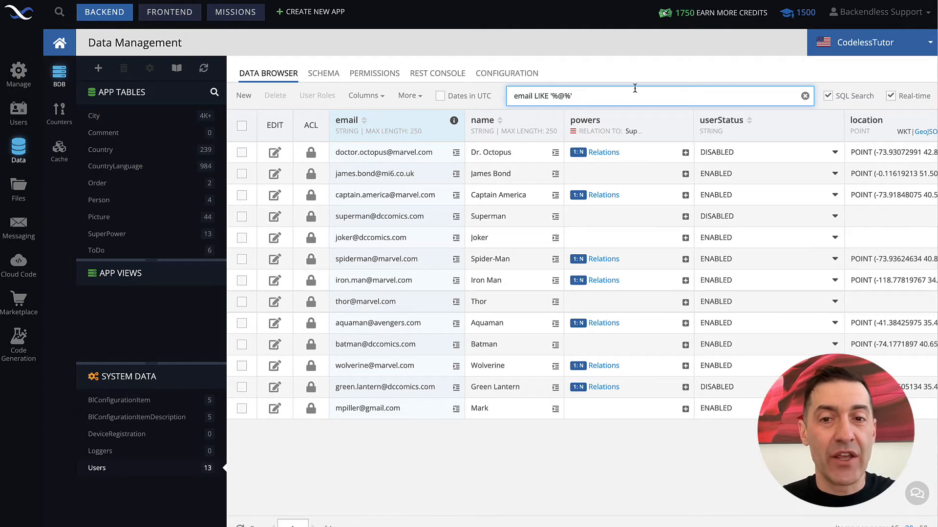
pyautogui.moveTo(571, 96); pyautogui.dragTo(550, 96)
pyautogui.write("'%@marvel")
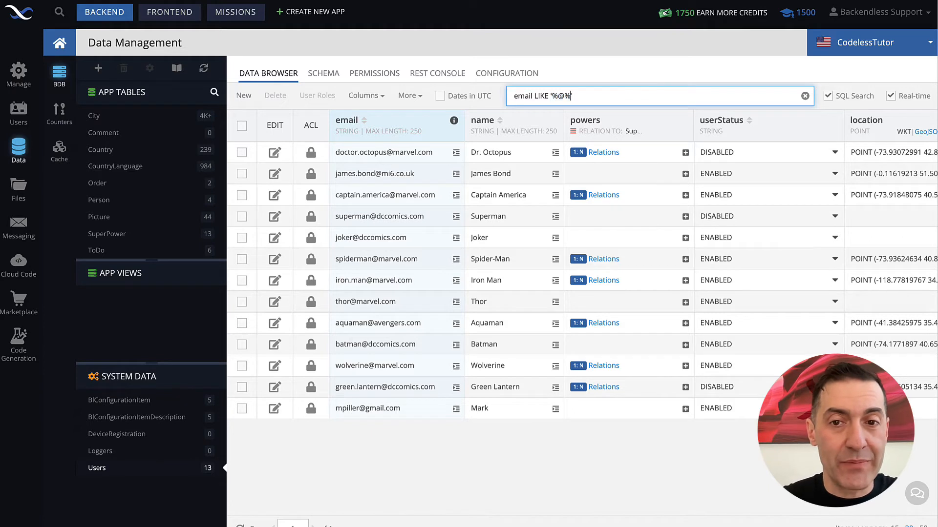
pyautogui.write(".com'")
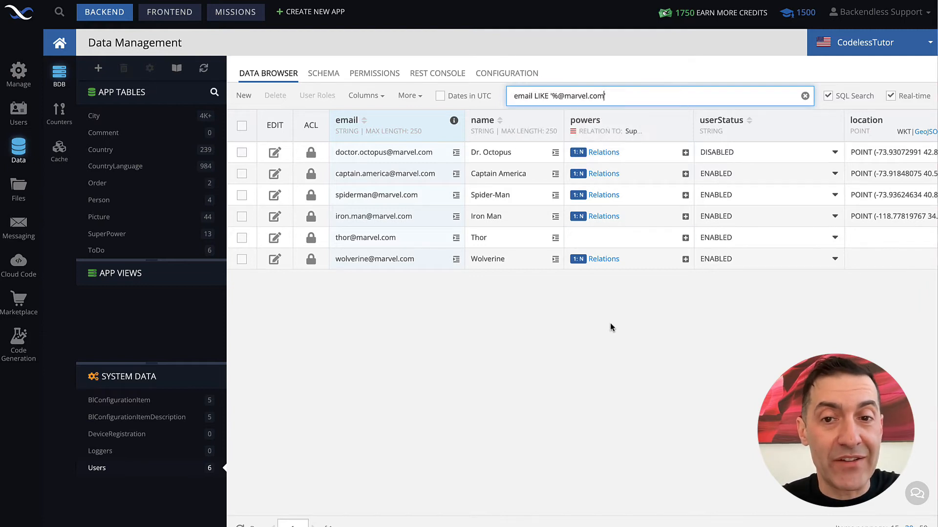
# Extend the Users where clause with AND userStatus = 'ENABLED' and run the query
pyautogui.write('AN')
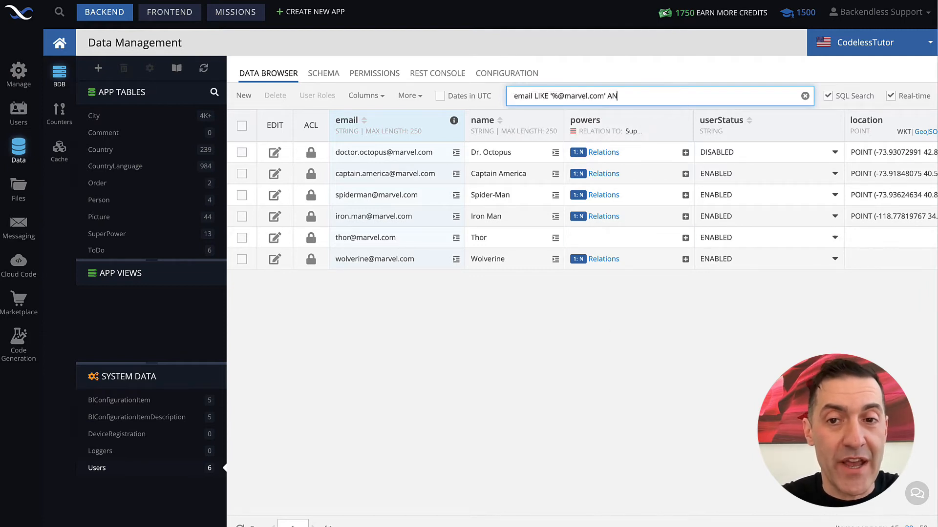
pyautogui.write('D userStat')
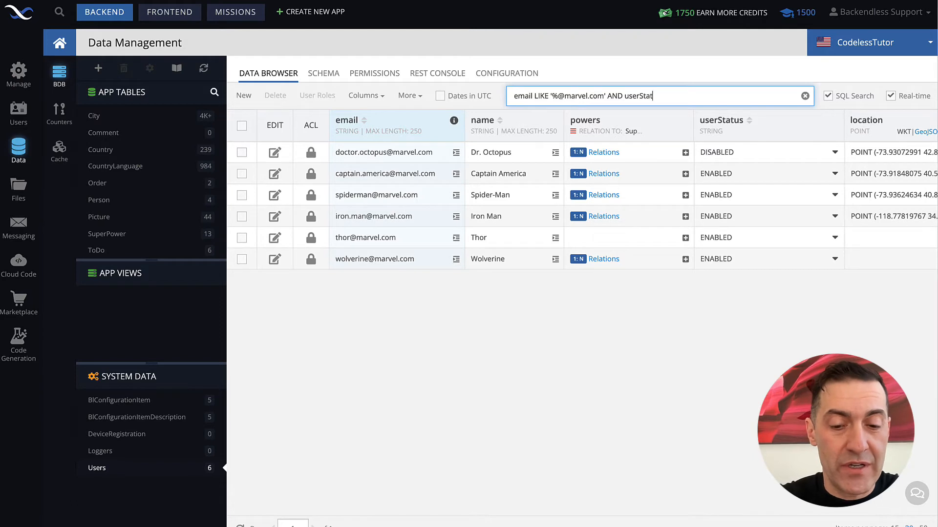
pyautogui.write("us = 'ENABLED")
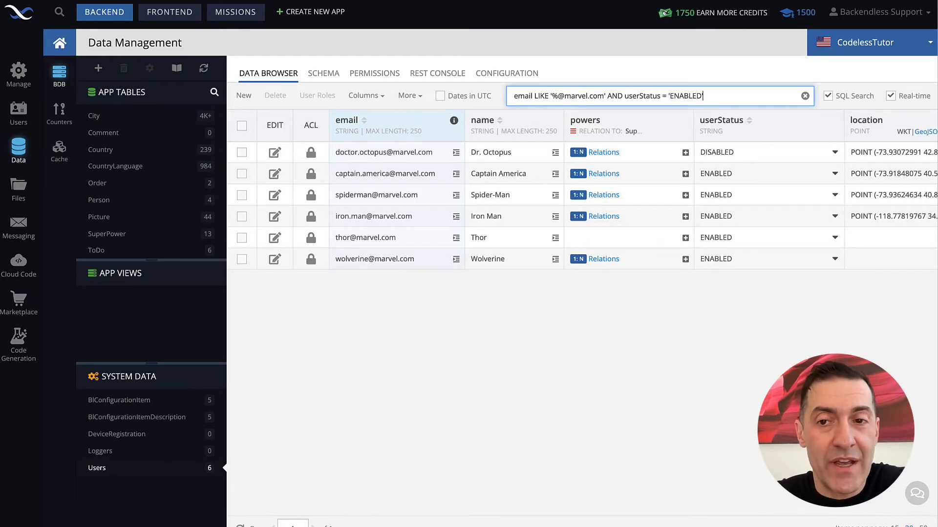
pyautogui.press('Return')
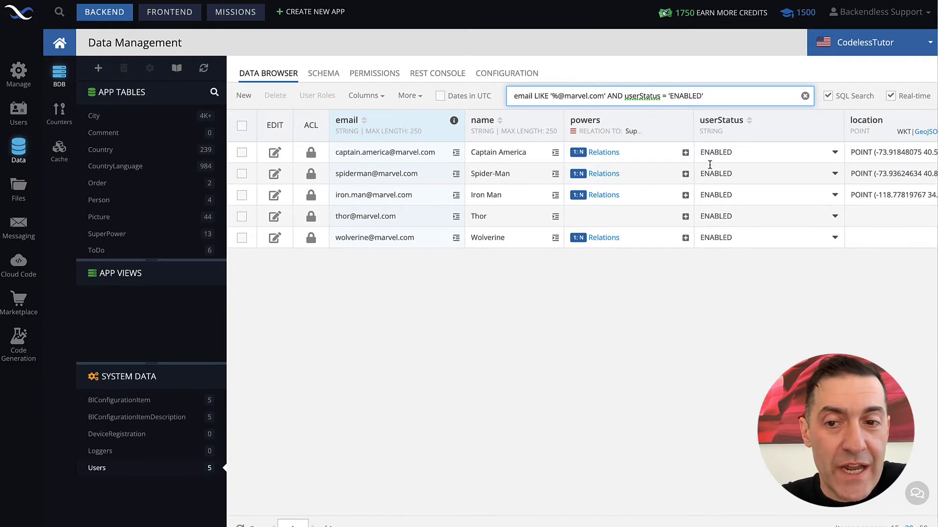
# Change the userStatus condition in the Users where clause to 'DISABLED' and run the query
pyautogui.doubleClick(682, 97)
pyautogui.write('DIS')
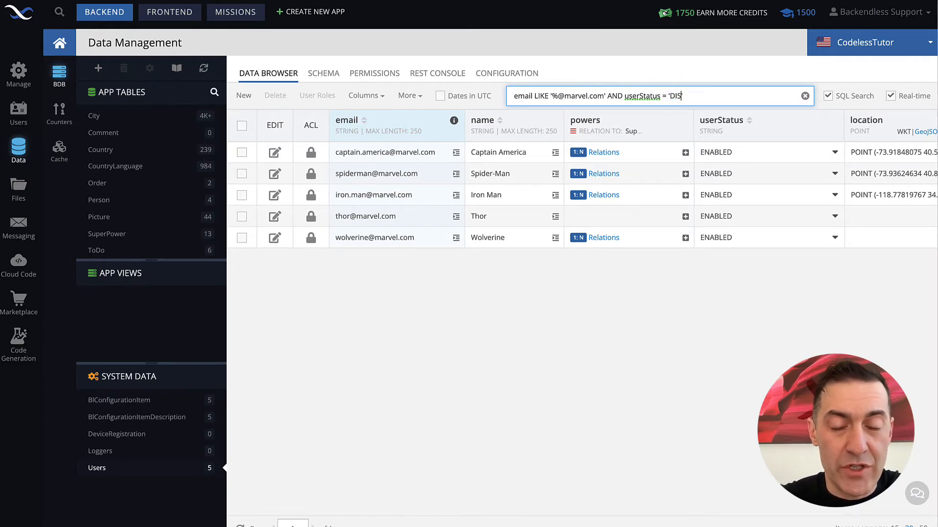
pyautogui.write('ANLE')
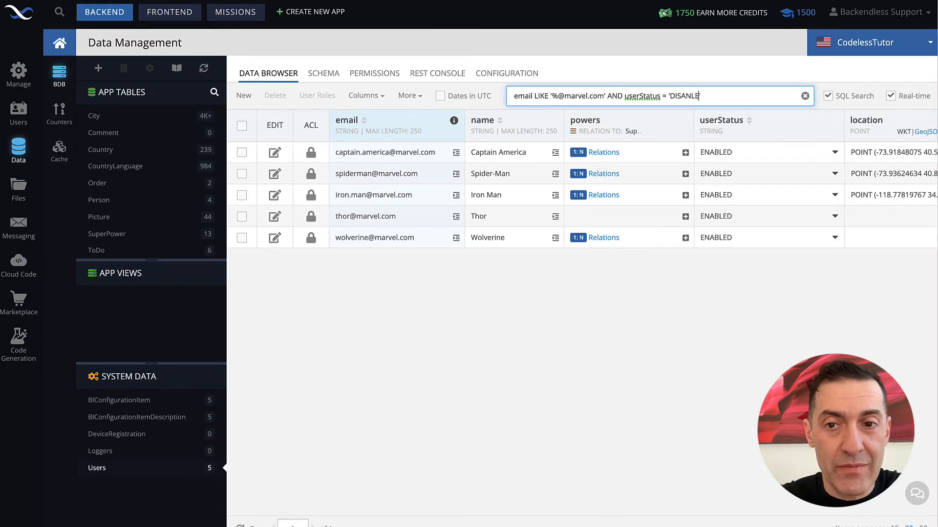
pyautogui.press('BackSpace')
pyautogui.press('BackSpace')
pyautogui.press('BackSpace')
pyautogui.write('BLED')
pyautogui.press('Return')
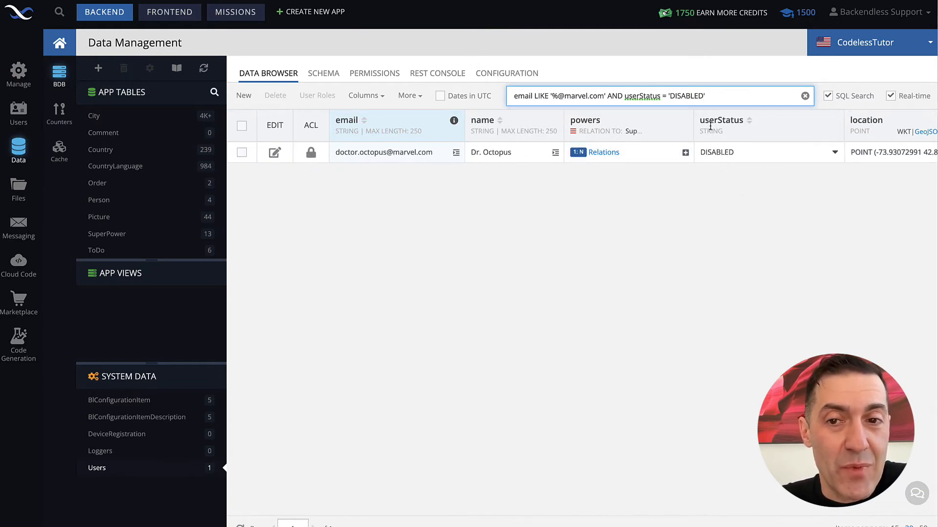
# Clear the where clause on the Users table and view the records of the SuperPower table
pyautogui.moveTo(719, 97); pyautogui.dragTo(510, 97)
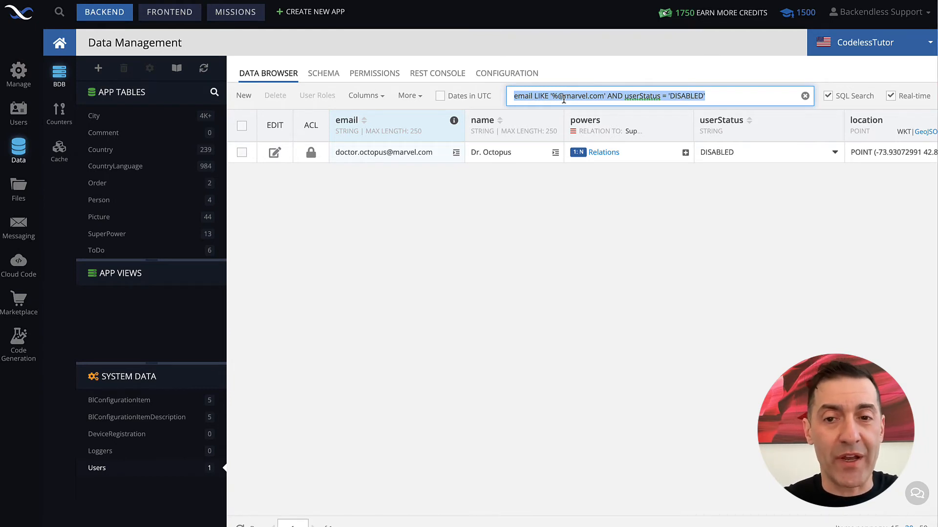
pyautogui.press('BackSpace')
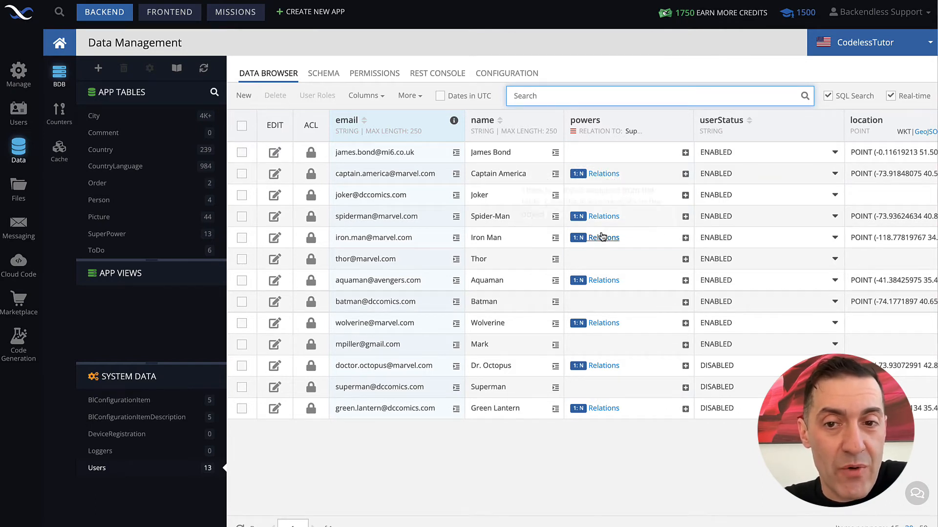
pyautogui.click(108, 237)
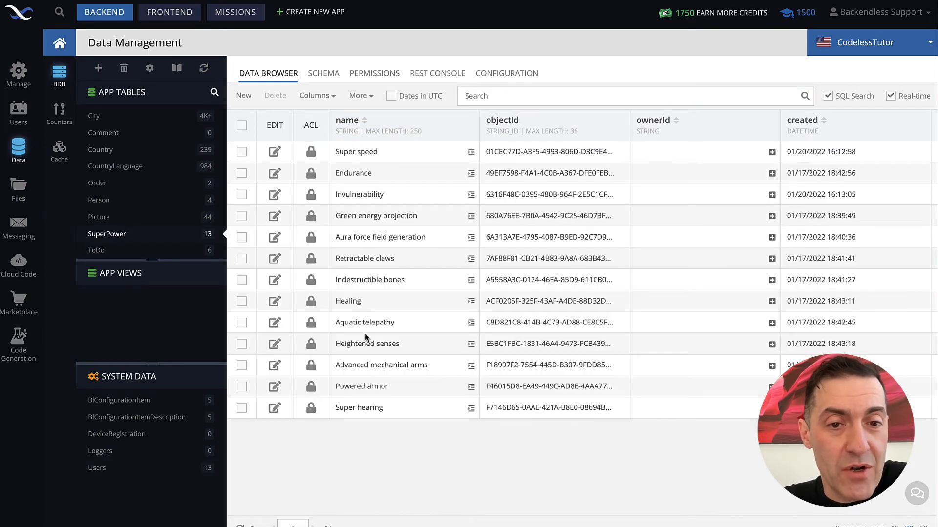
# Filter the Users table by its related powers with the where clause powers.name LIKE '%endurance%'
pyautogui.click(156, 467)
pyautogui.click(540, 96)
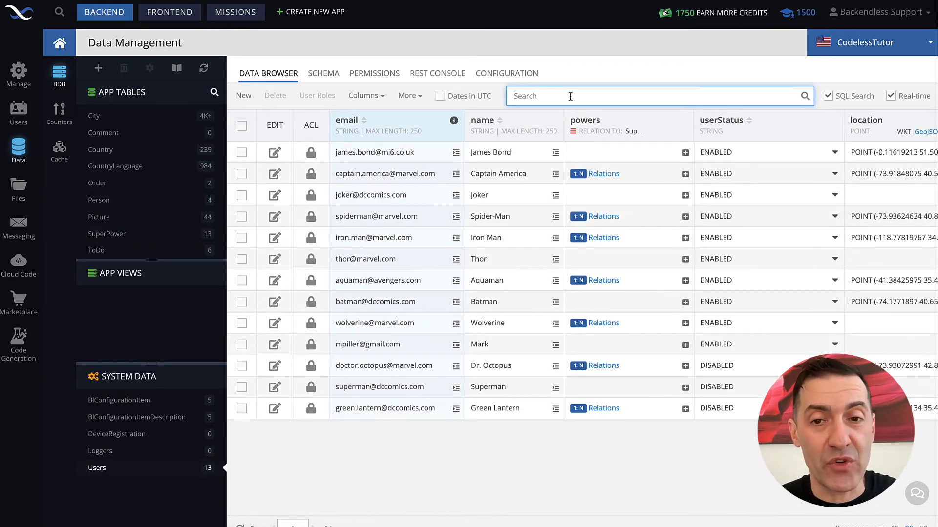
pyautogui.write('powers')
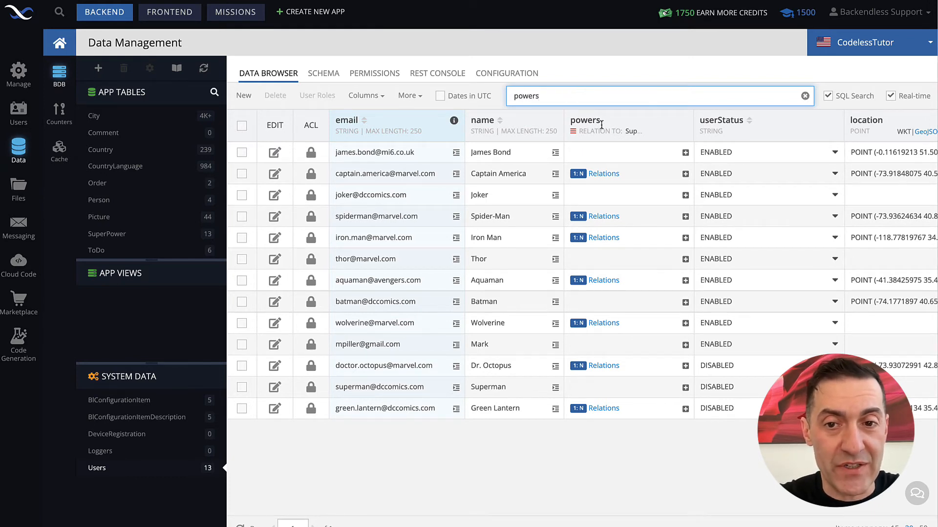
pyautogui.press('Return')
pyautogui.write('.')
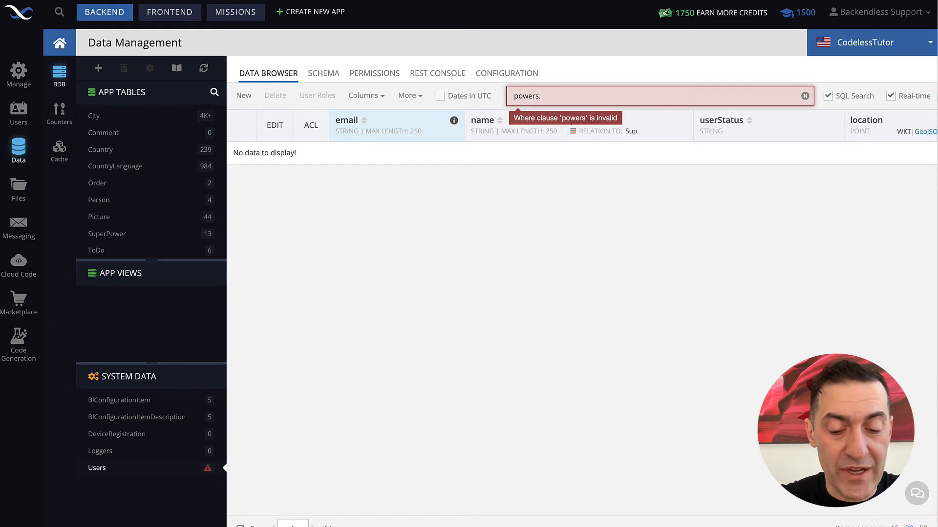
pyautogui.write('name ')
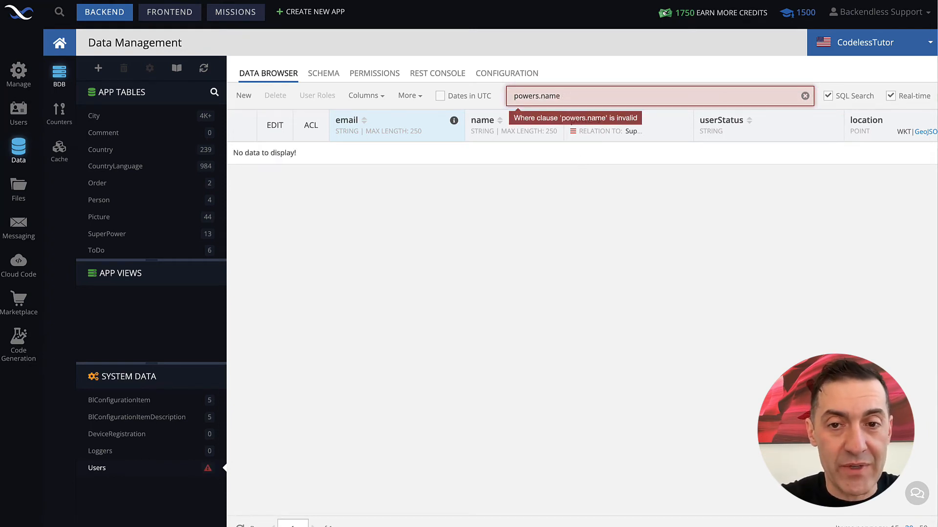
pyautogui.write('LIKE')
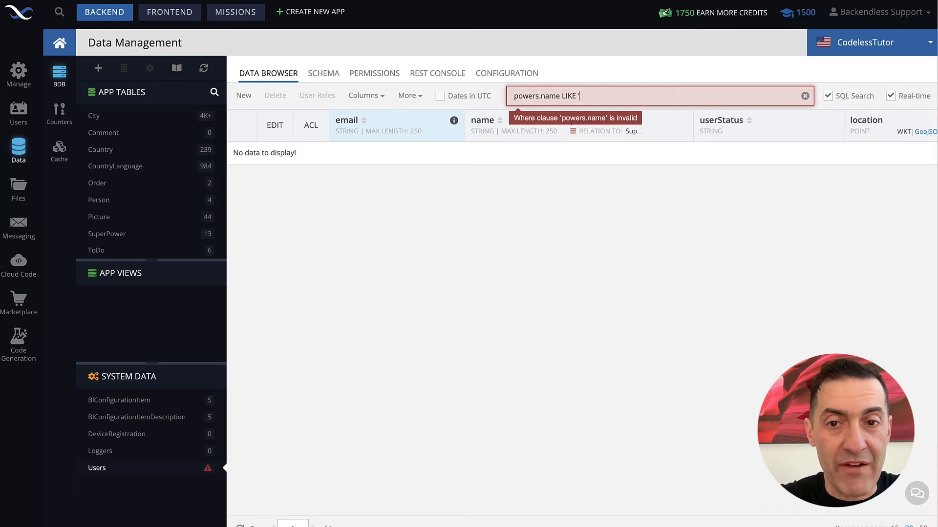
pyautogui.write(" '%")
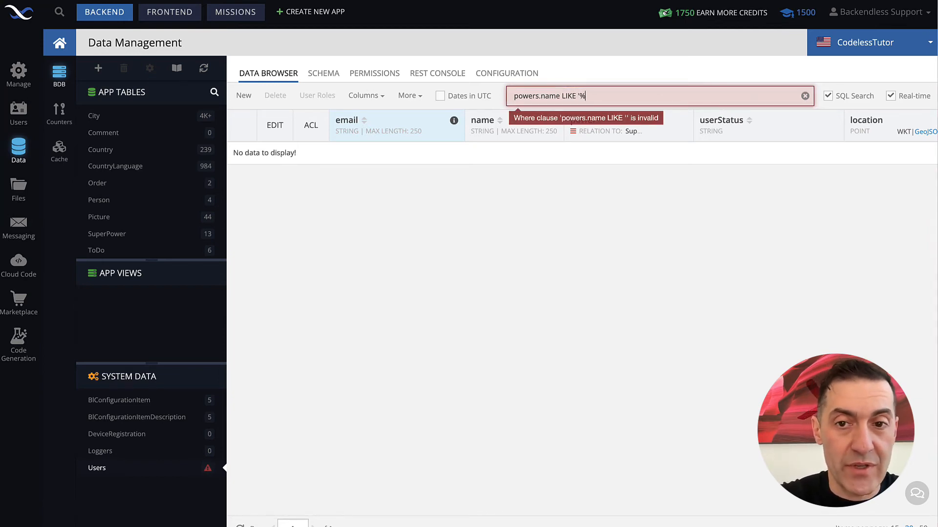
pyautogui.write('endurance')
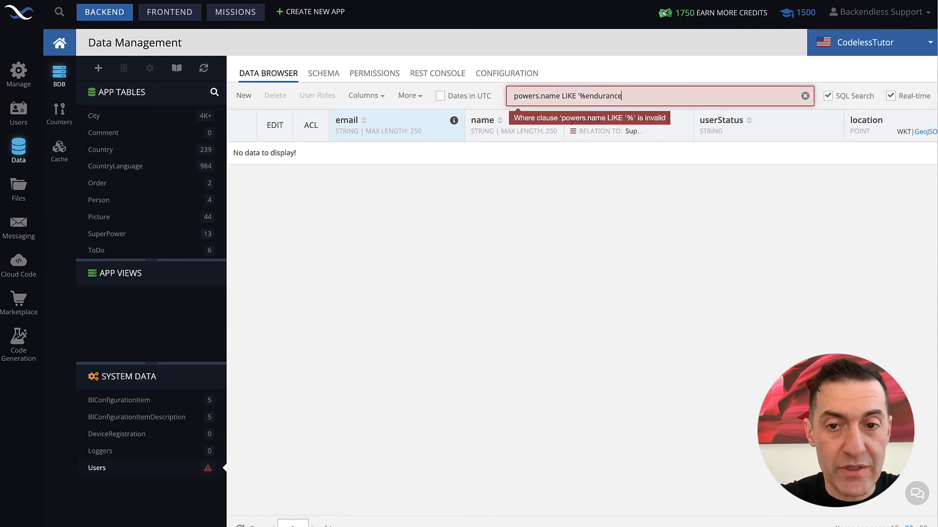
pyautogui.write("%'")
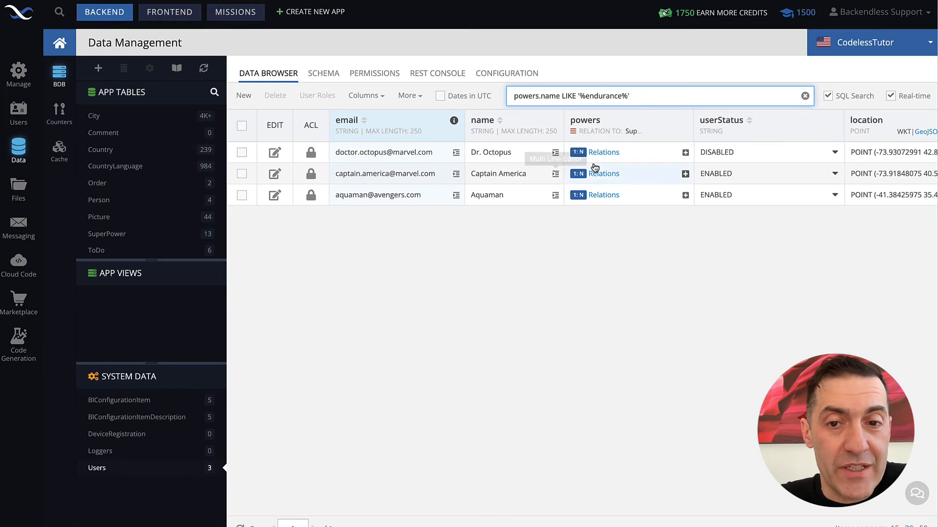
# Open the related powers of the Captain America record in the filtered Users table
pyautogui.moveTo(604, 152)
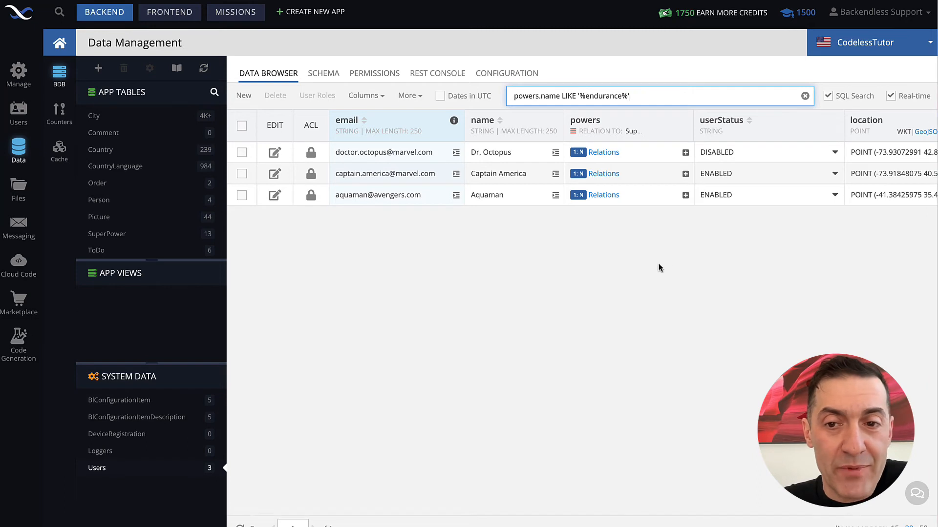
pyautogui.click(602, 175)
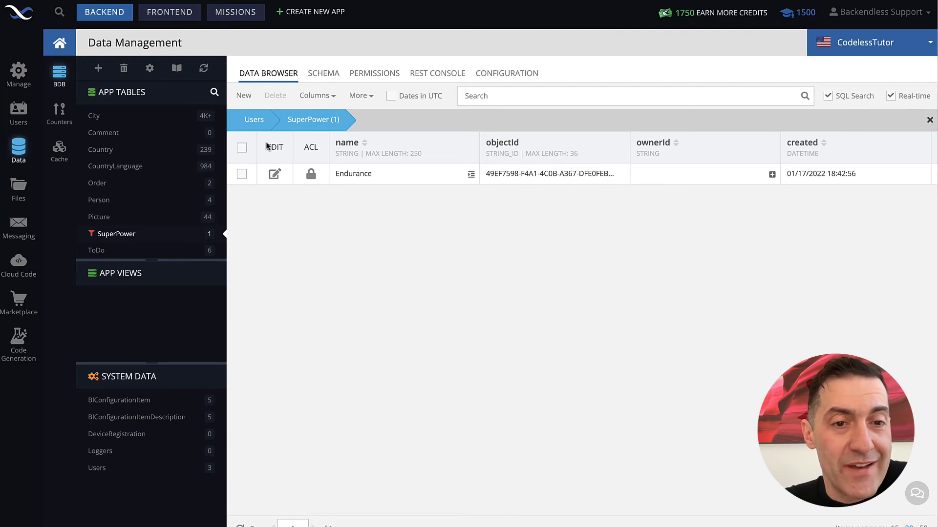
pyautogui.click(255, 128)
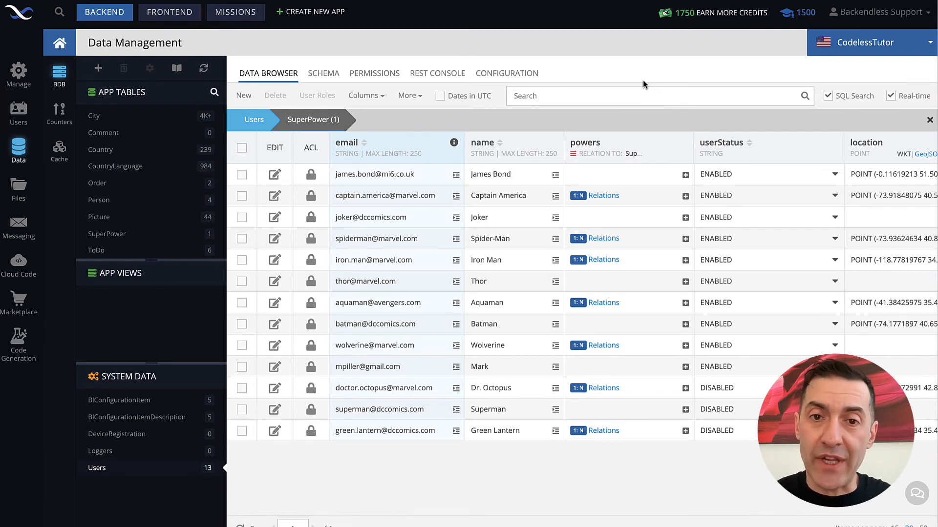
pyautogui.click(447, 74)
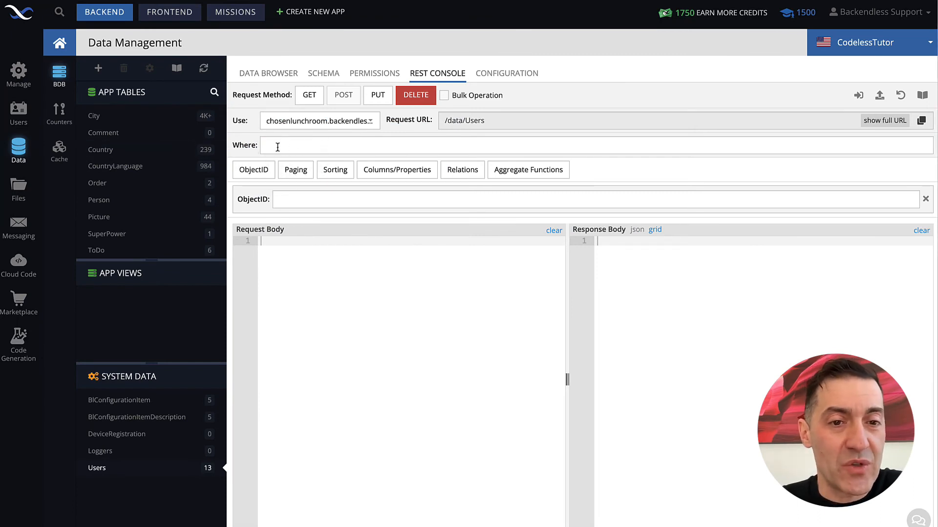
pyautogui.click(294, 145)
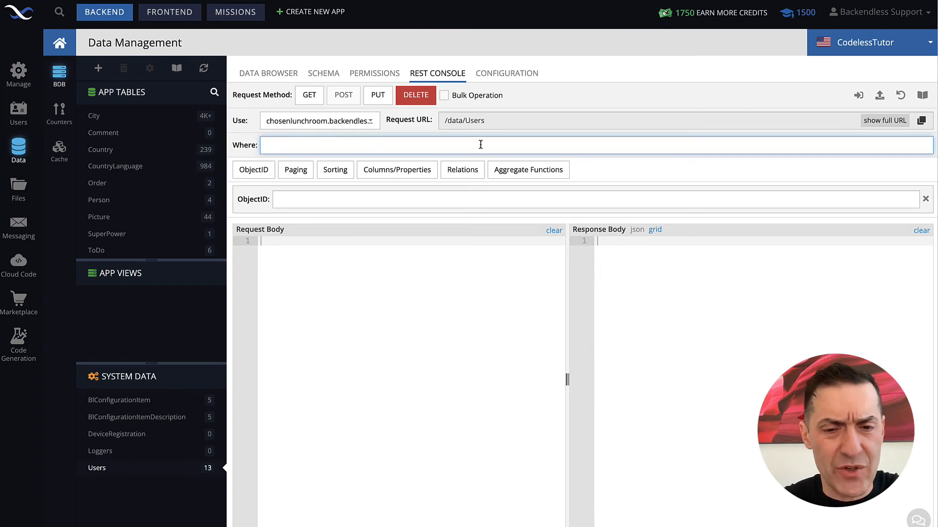
pyautogui.write('emai')
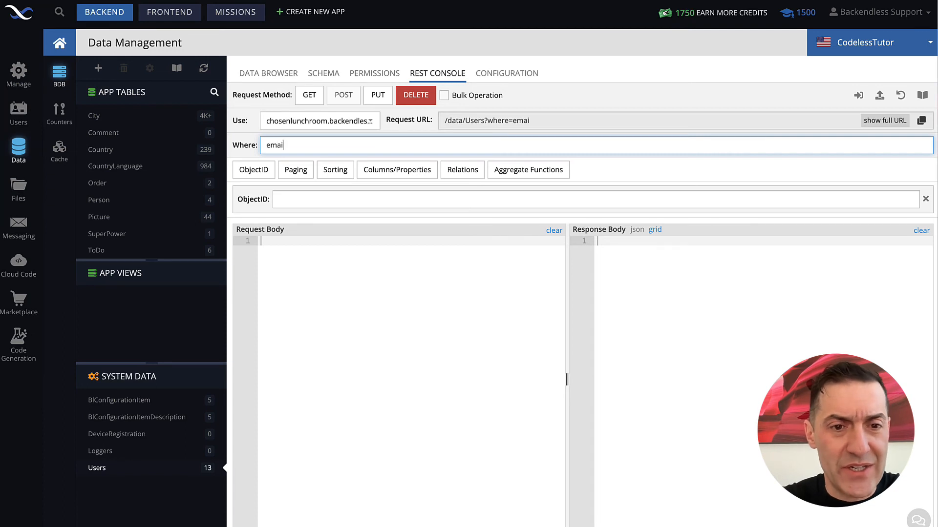
pyautogui.write('l LIKE ')
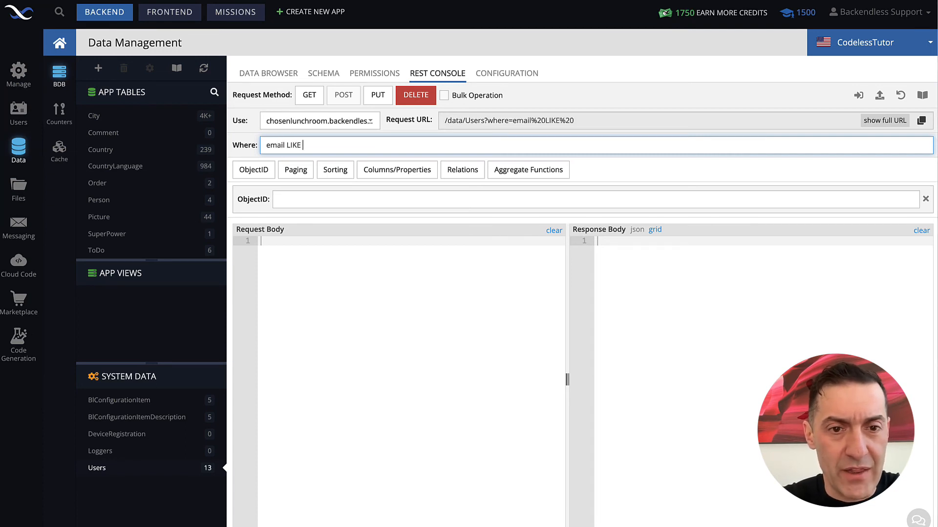
pyautogui.write("'%@")
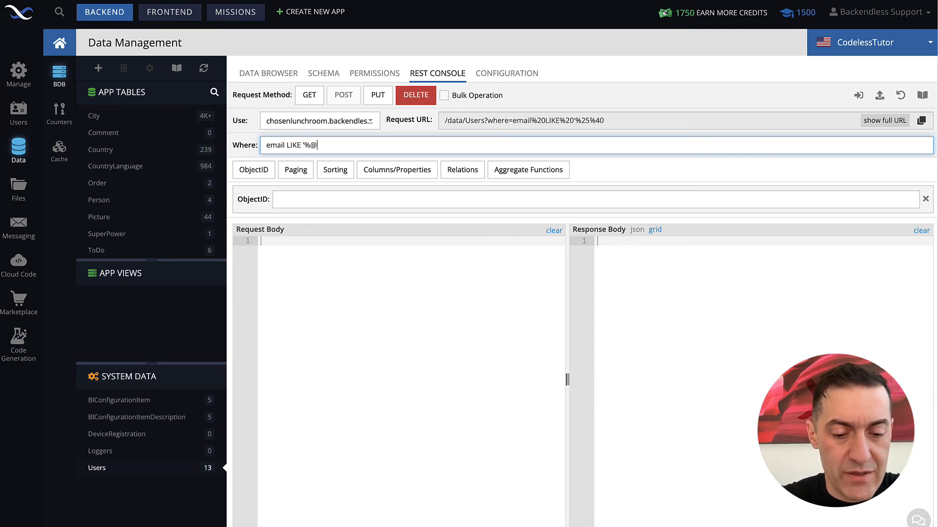
pyautogui.write('dccomics.')
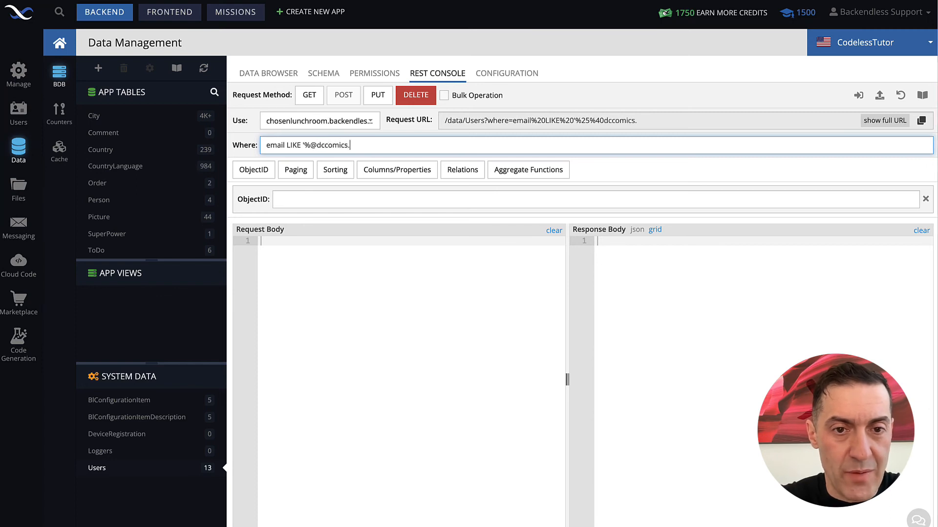
pyautogui.write("com'")
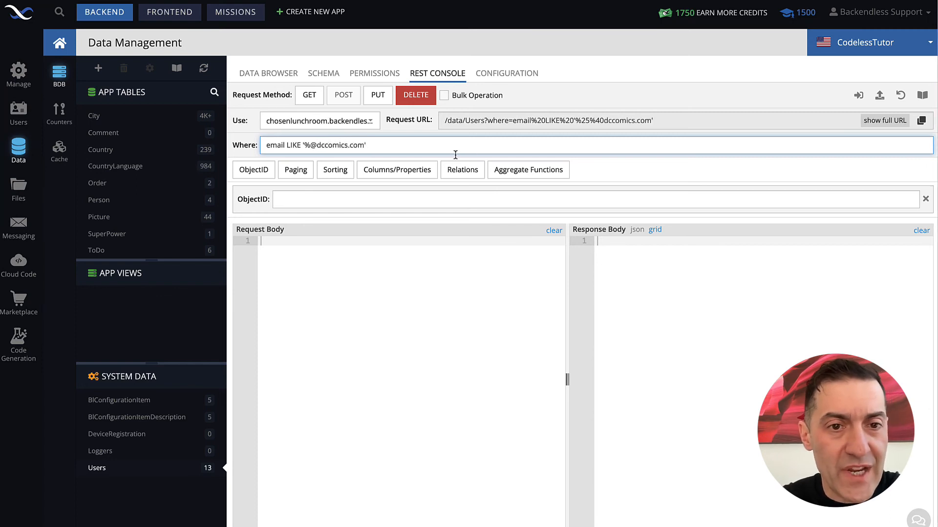
pyautogui.click(308, 96)
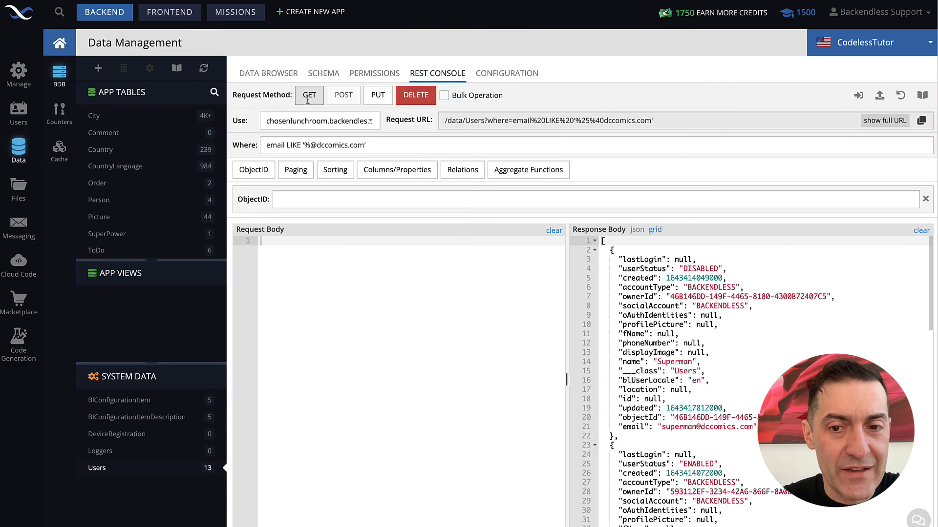
# Review the response body in a widened pane as JSON and as a grid, and return to the Users data browser
pyautogui.scroll(-13, 745, 350)
pyautogui.scroll(13, 744, 349)
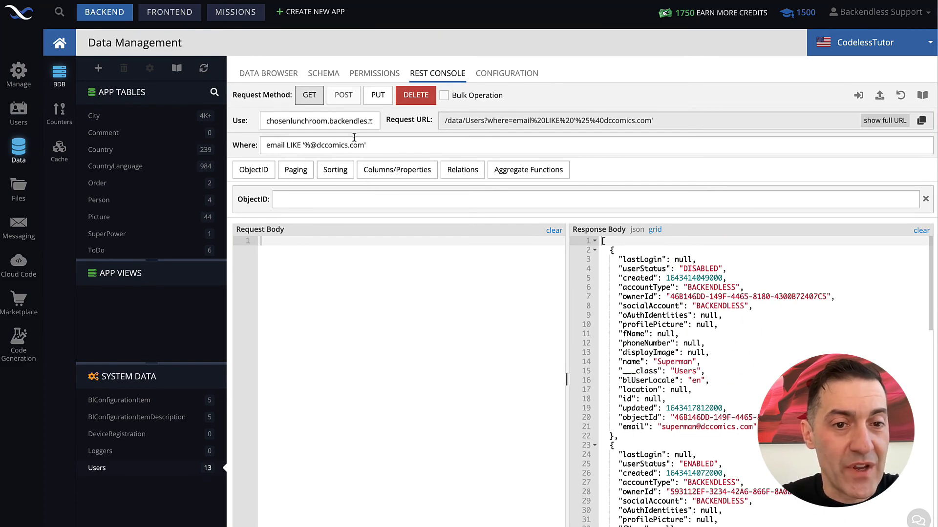
pyautogui.scroll(-13, 791, 344)
pyautogui.scroll(13, 746, 310)
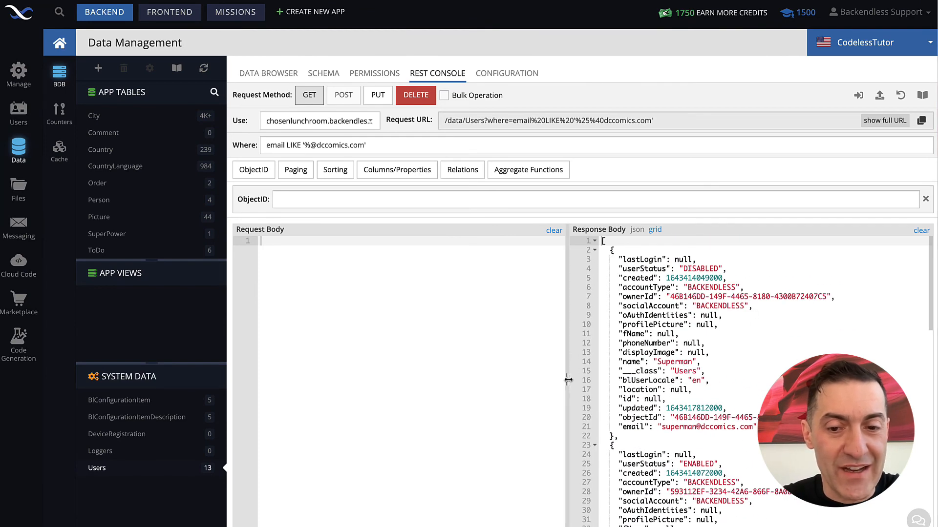
pyautogui.moveTo(568, 364); pyautogui.dragTo(505, 364)
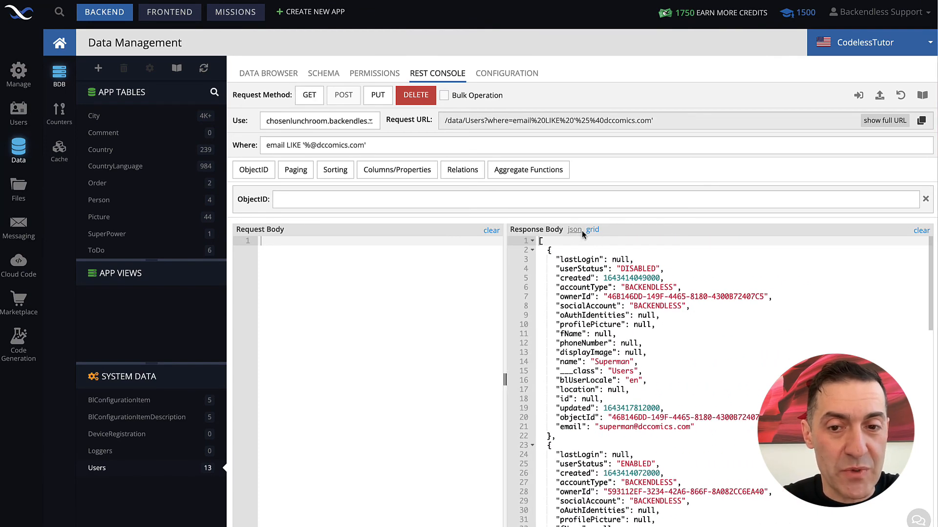
pyautogui.click(593, 232)
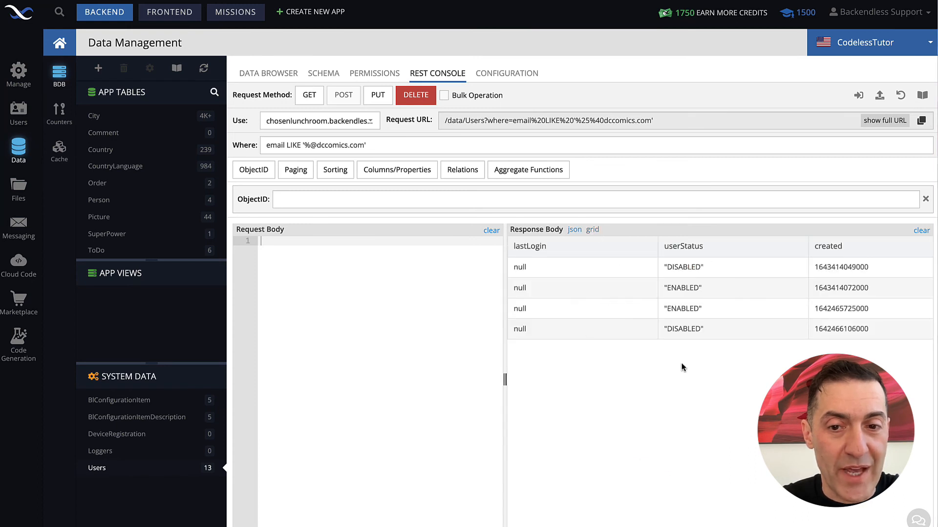
pyautogui.hscroll(10, 647, 308)
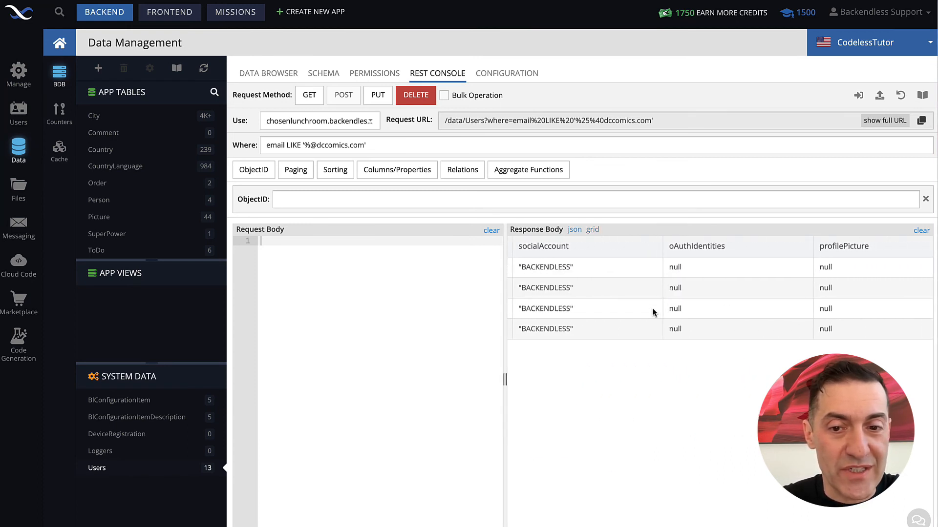
pyautogui.hscroll(-6, 652, 308)
pyautogui.hscroll(-3, 652, 308)
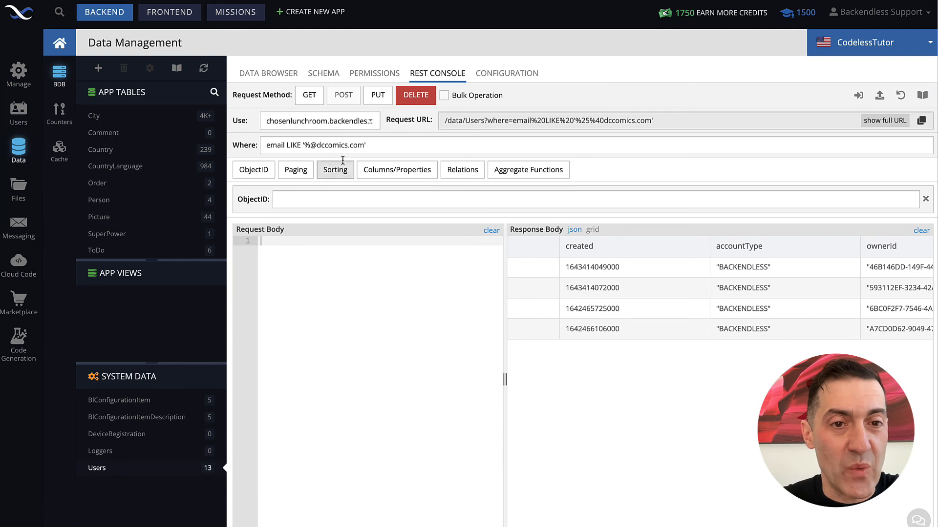
pyautogui.click(281, 76)
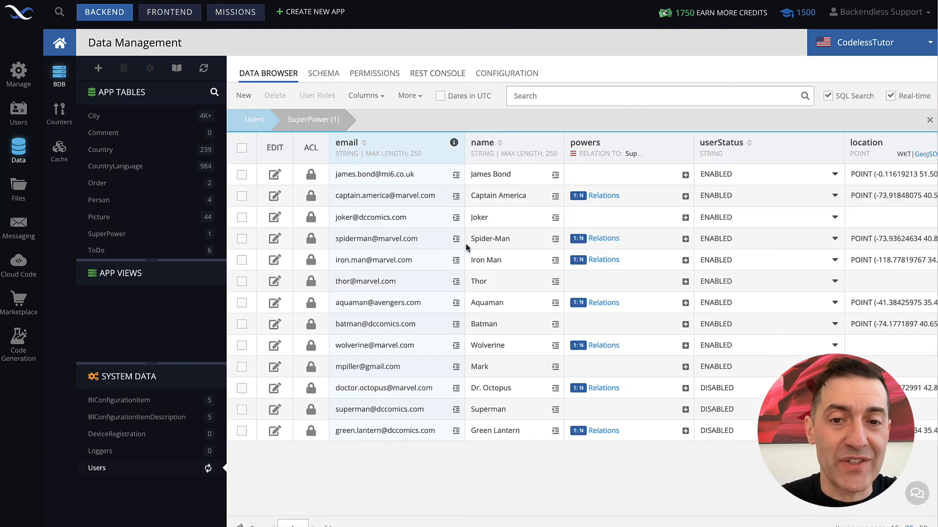